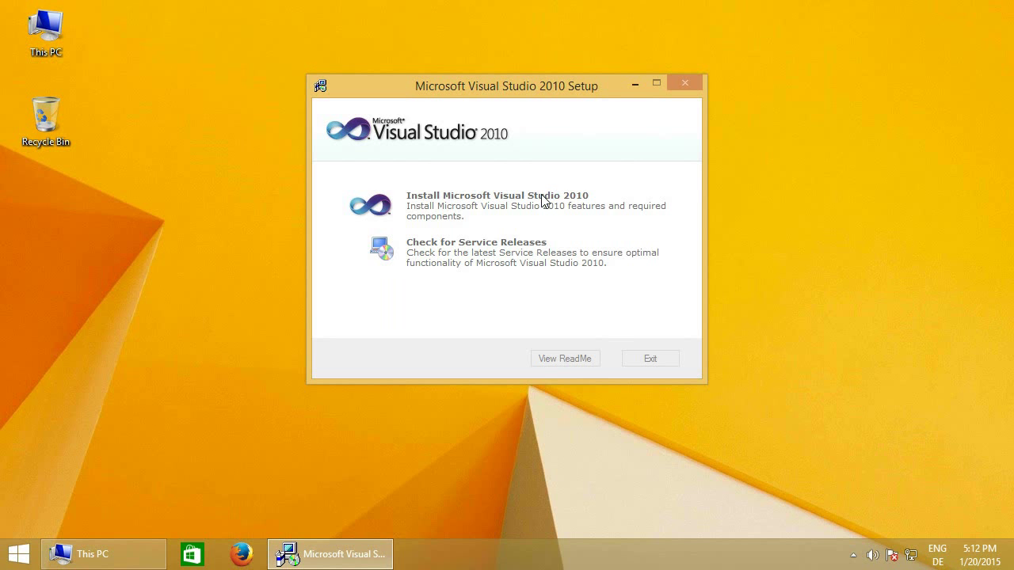
# Start the Microsoft Visual Studio 2010 installation, opting out of sending setup information and accepting the license terms.
pyautogui.click(541, 198)
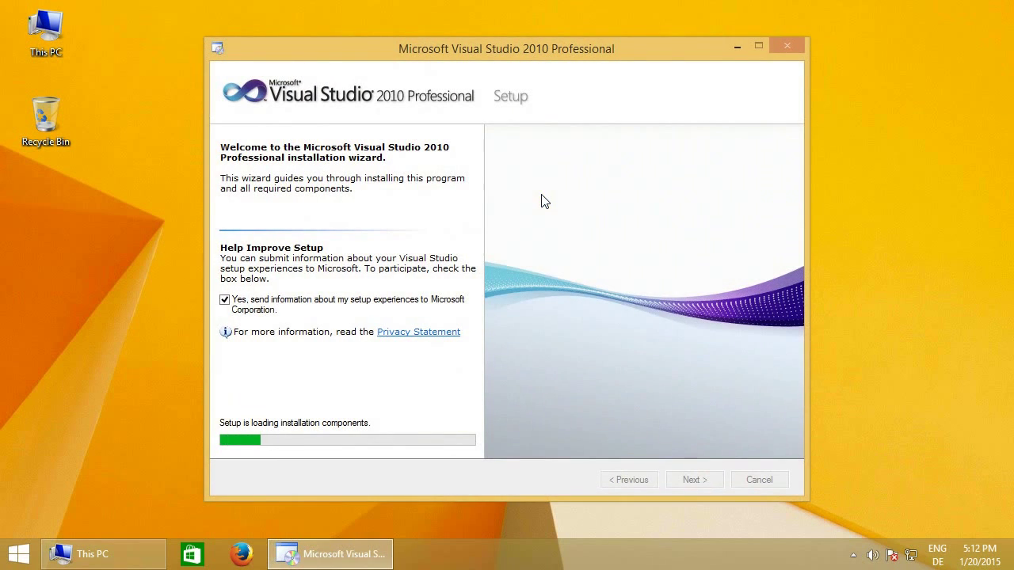
pyautogui.click(225, 301)
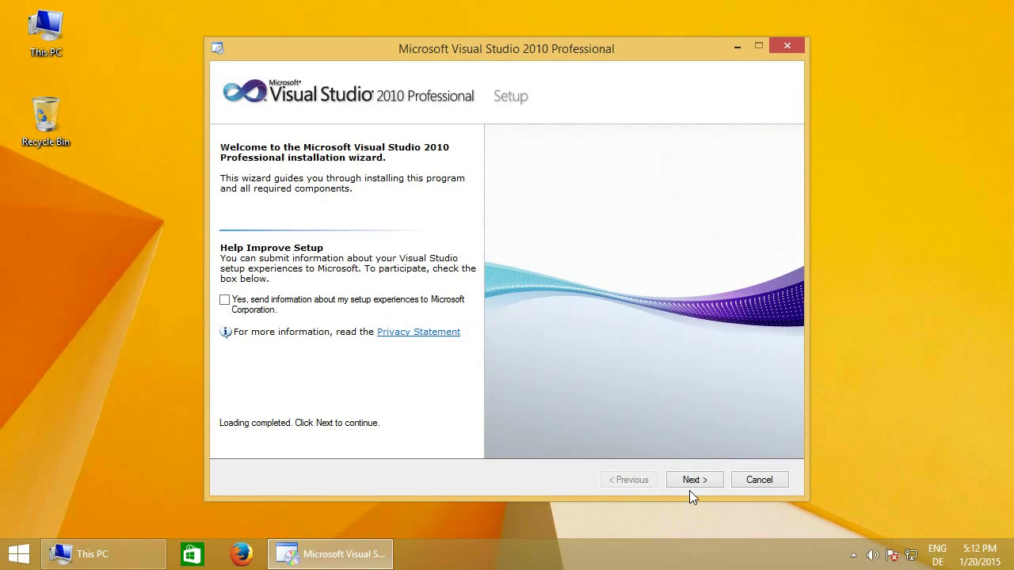
pyautogui.click(689, 481)
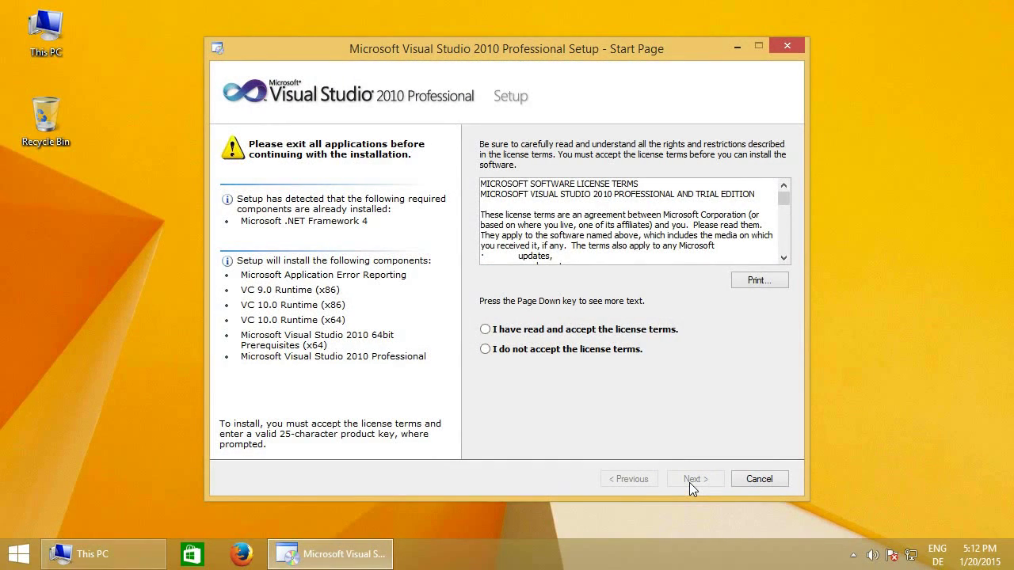
pyautogui.click(602, 337)
pyautogui.click(688, 478)
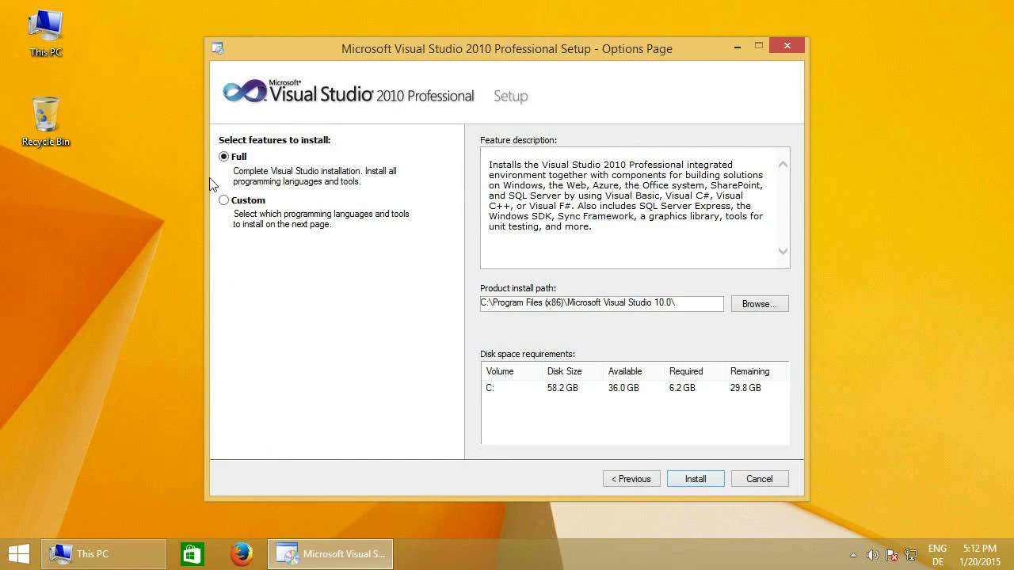
# Complete a custom installation without Visual Basic, Visual F#, Microsoft Office Developer Tools (x64), SQL Server 2008 Express and SharePoint Developer Tools.
pyautogui.click(242, 198)
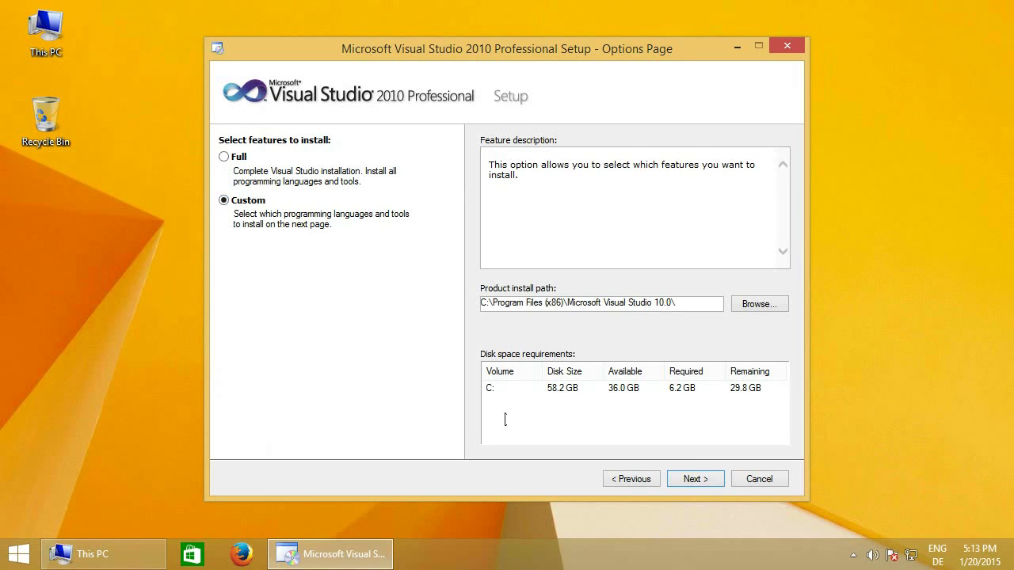
pyautogui.click(691, 479)
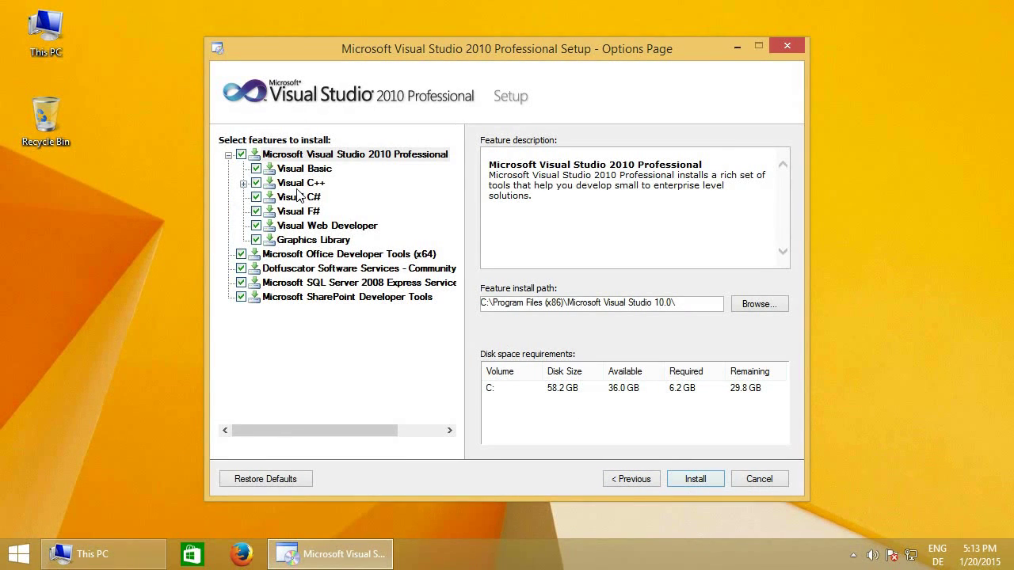
pyautogui.click(257, 170)
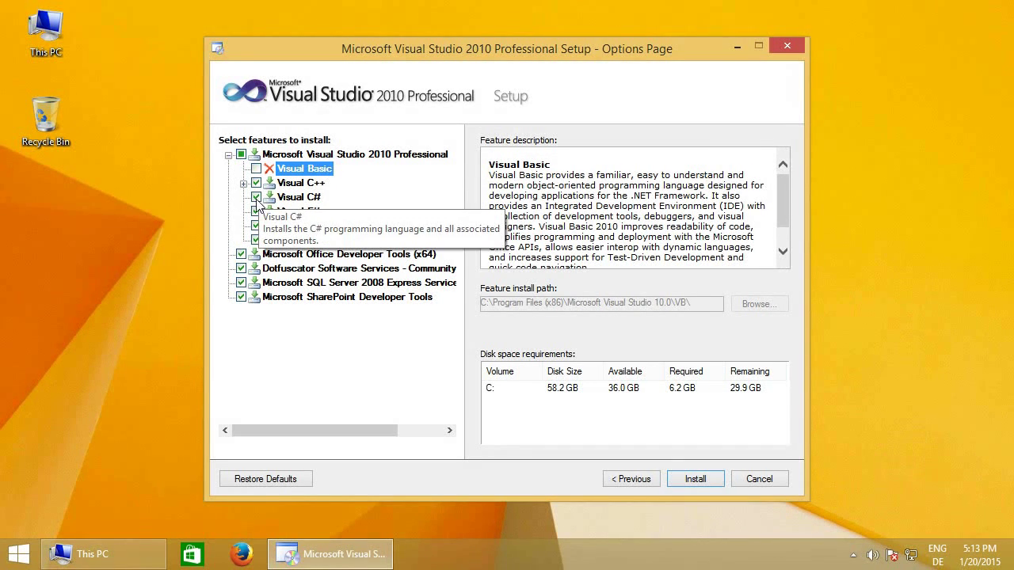
pyautogui.click(256, 211)
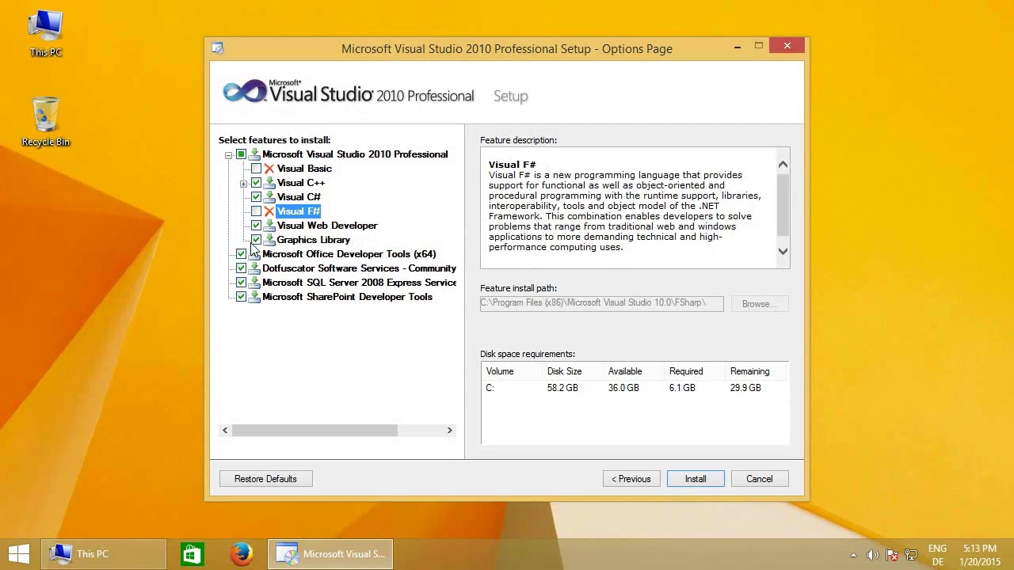
pyautogui.click(242, 283)
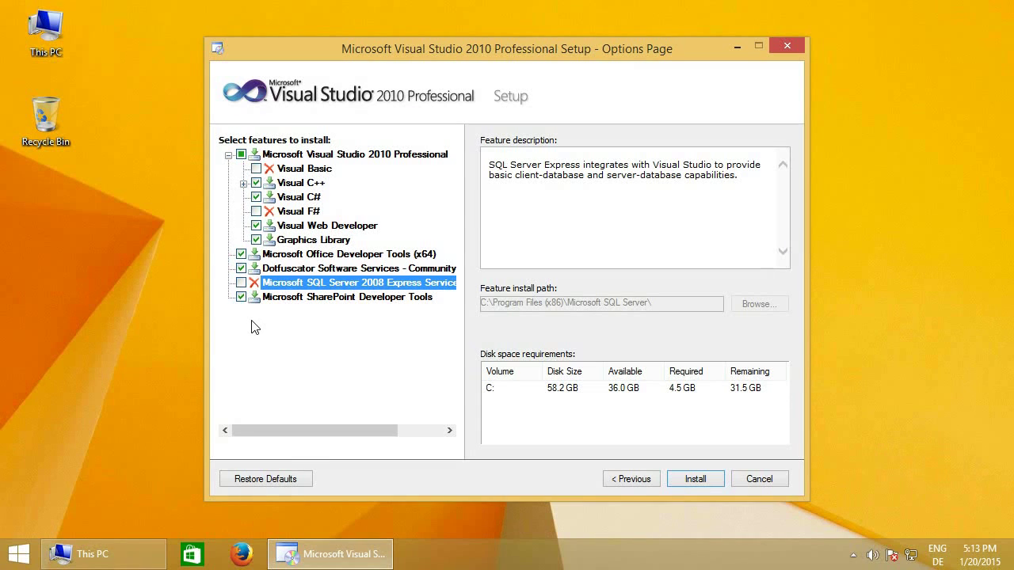
pyautogui.click(241, 297)
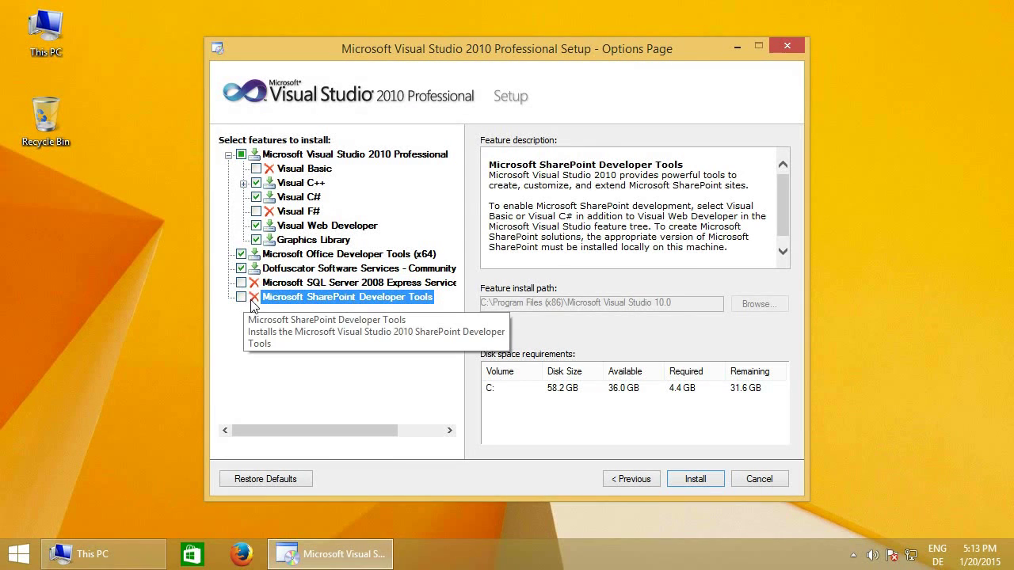
pyautogui.click(241, 255)
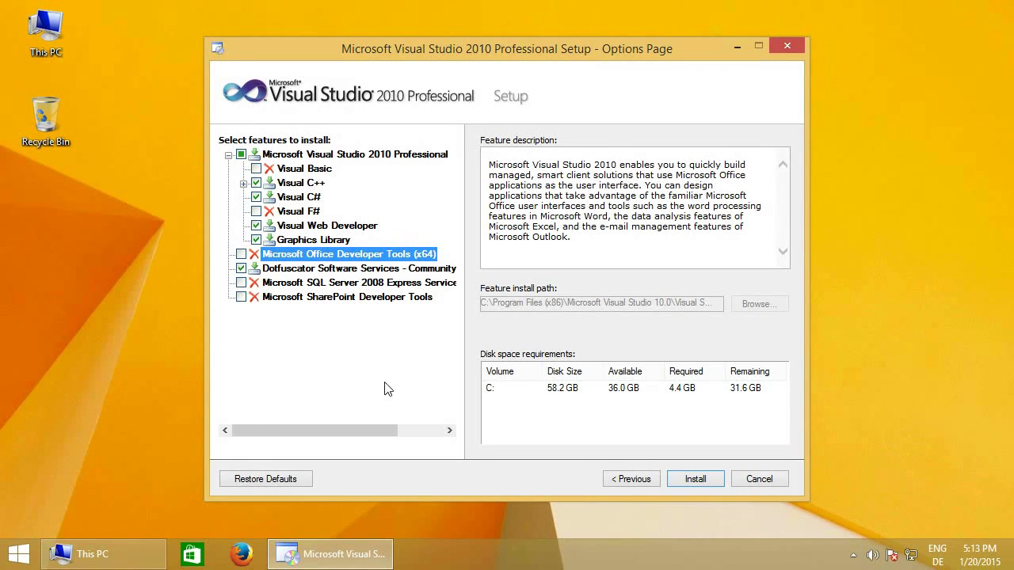
pyautogui.click(693, 481)
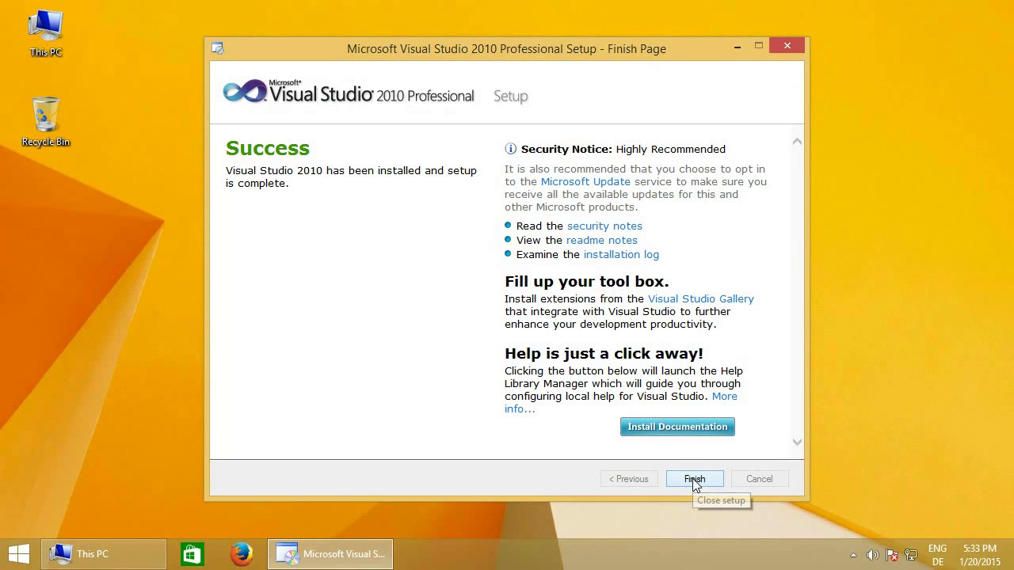
pyautogui.click(694, 480)
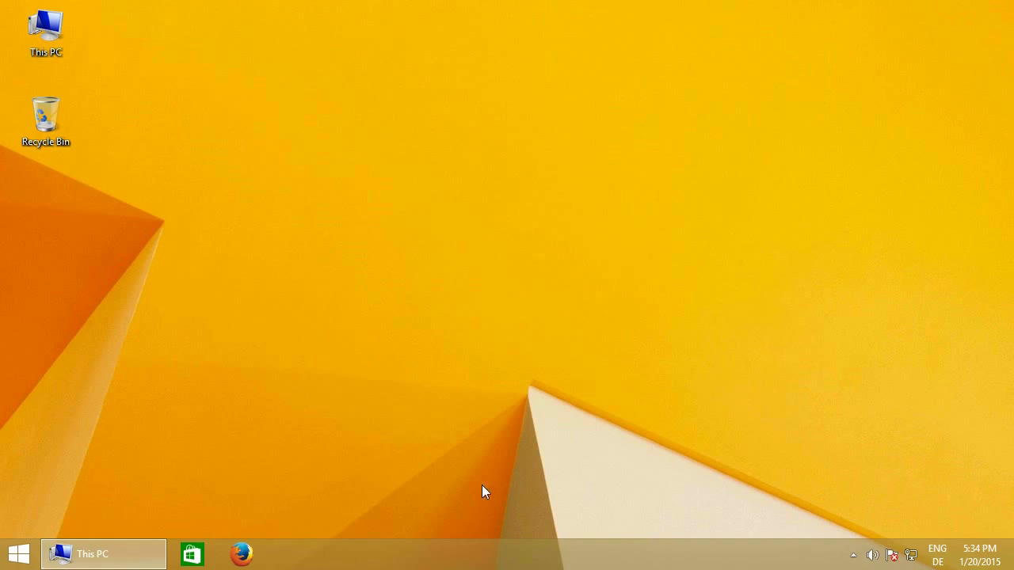
pyautogui.click(255, 554)
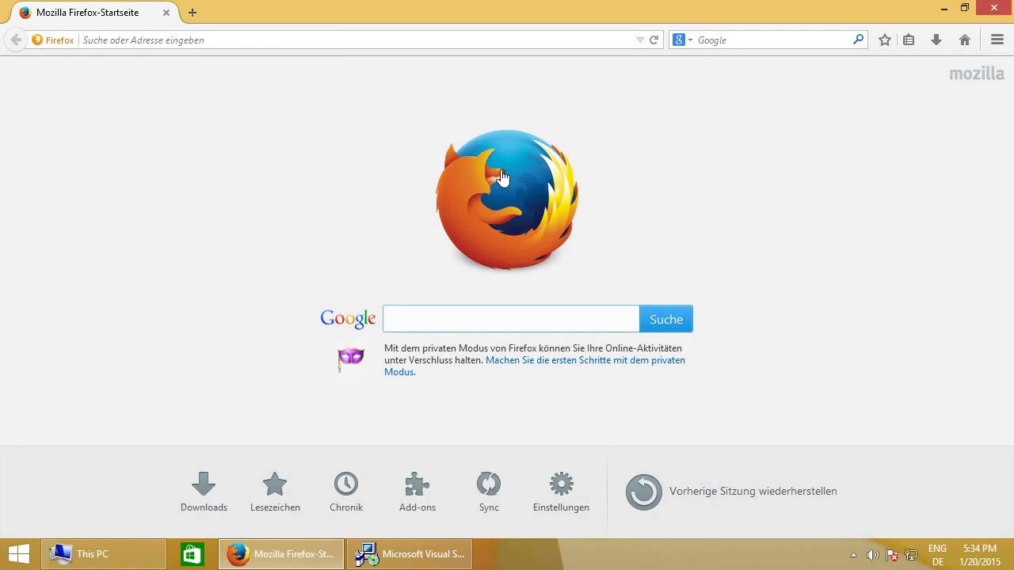
pyautogui.click(332, 39)
pyautogui.write('https://www.microsoft.com/en-US/download/details.aspx?id=23691')
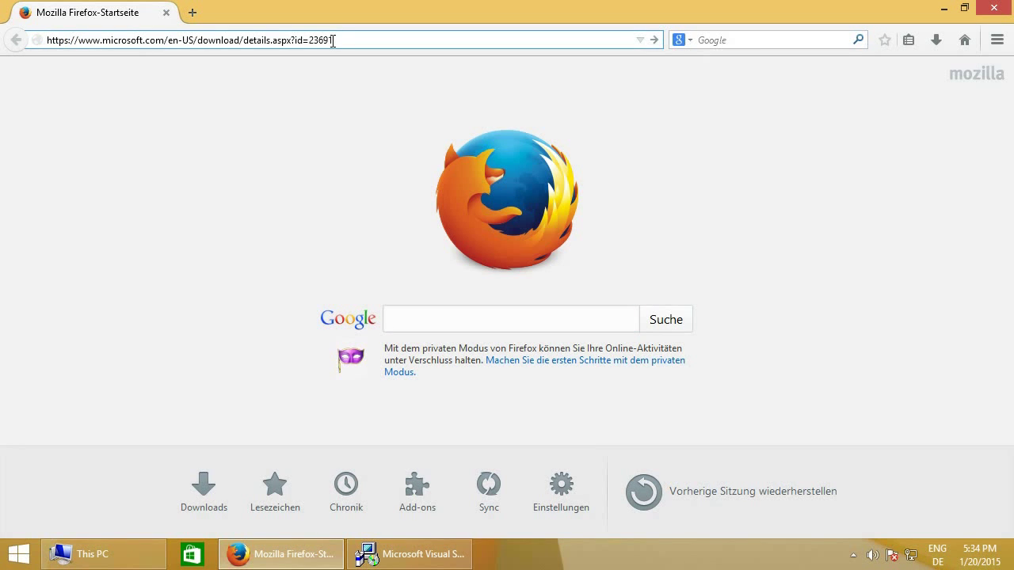
pyautogui.press('Return')
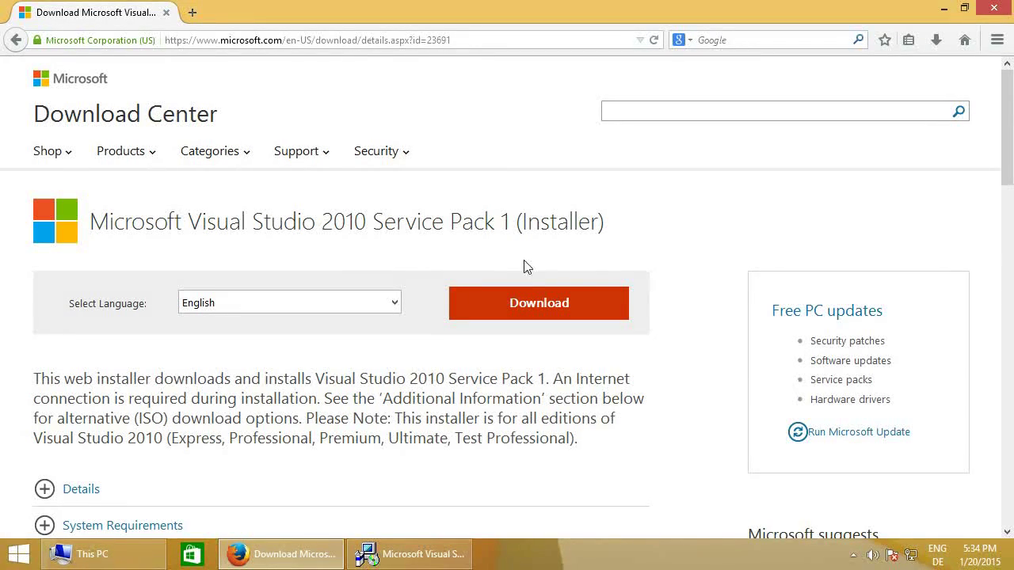
pyautogui.click(535, 306)
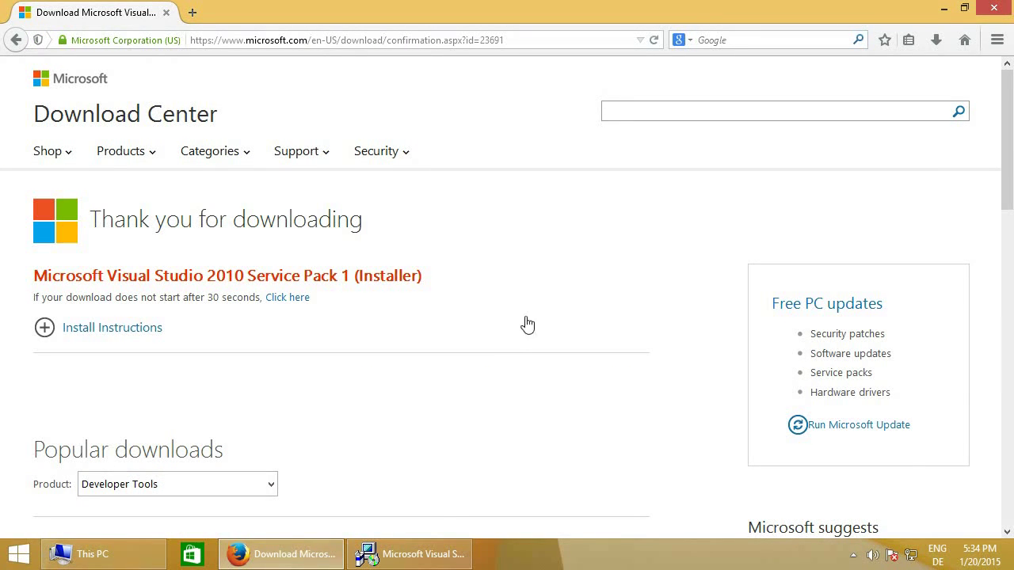
pyautogui.click(300, 300)
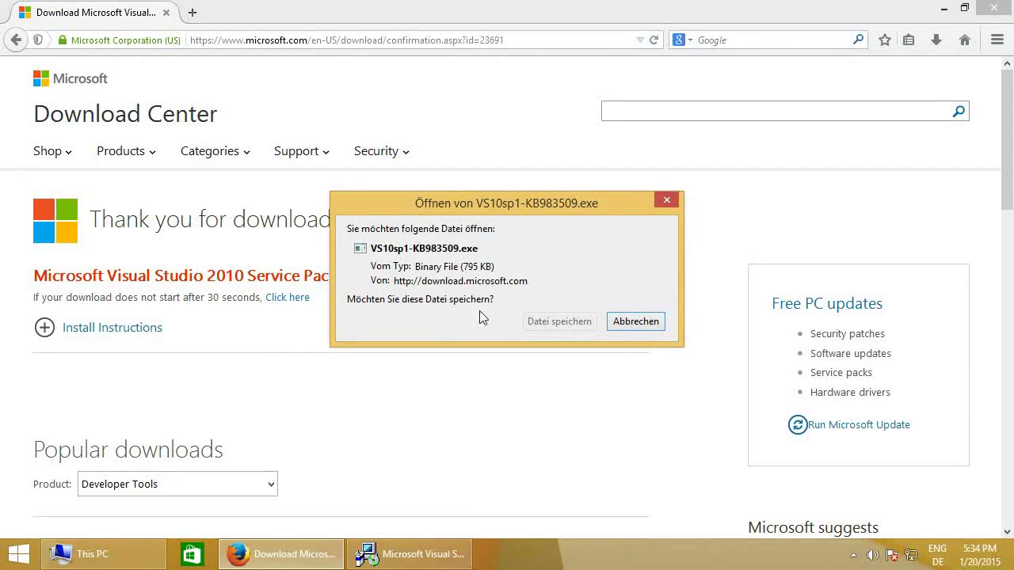
pyautogui.click(560, 323)
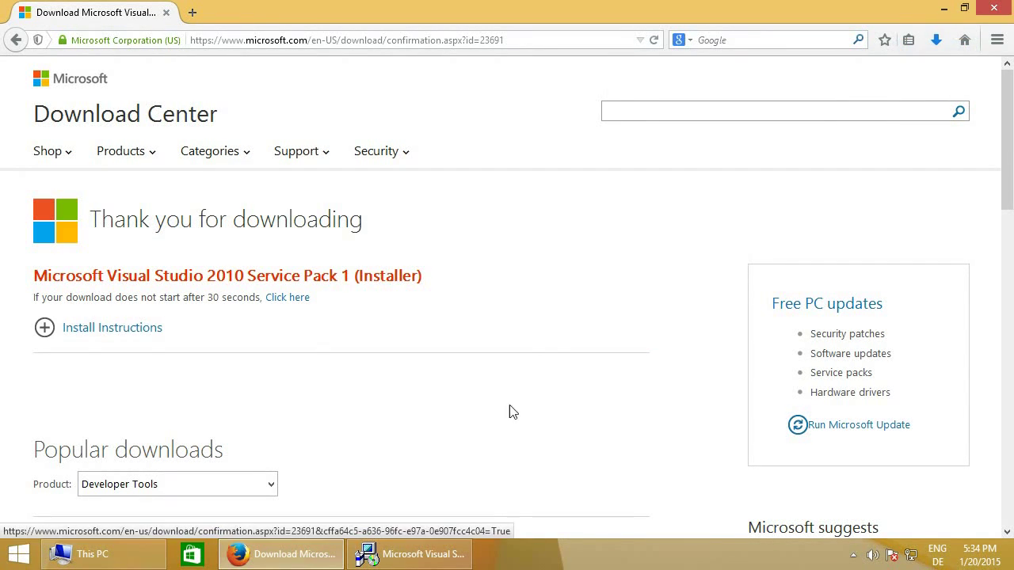
# Exit the Visual Studio 2010 Setup window and launch the downloaded VS10sp1-KB983509.exe, allowing it to make changes to the computer.
pyautogui.click(396, 554)
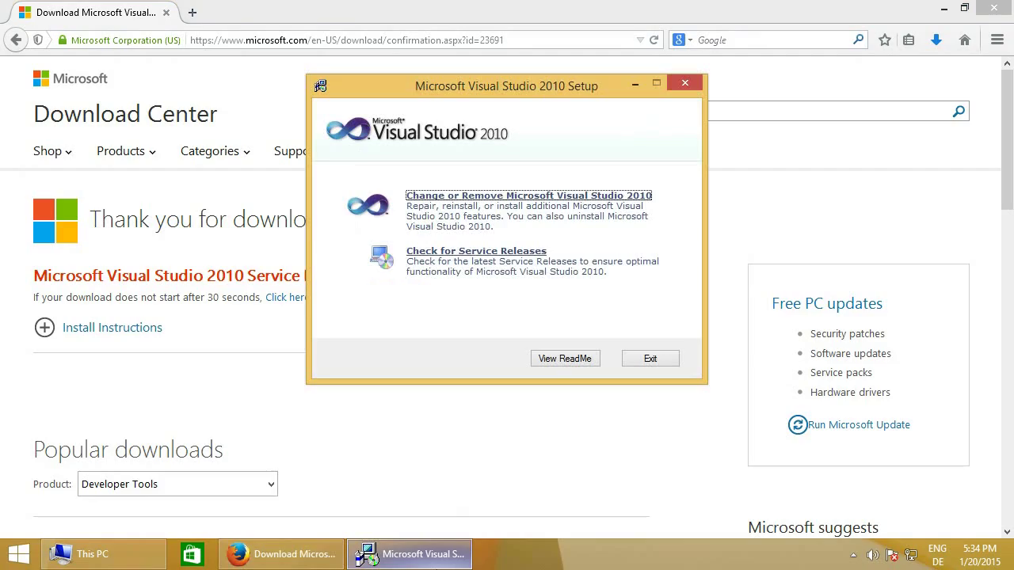
pyautogui.click(673, 358)
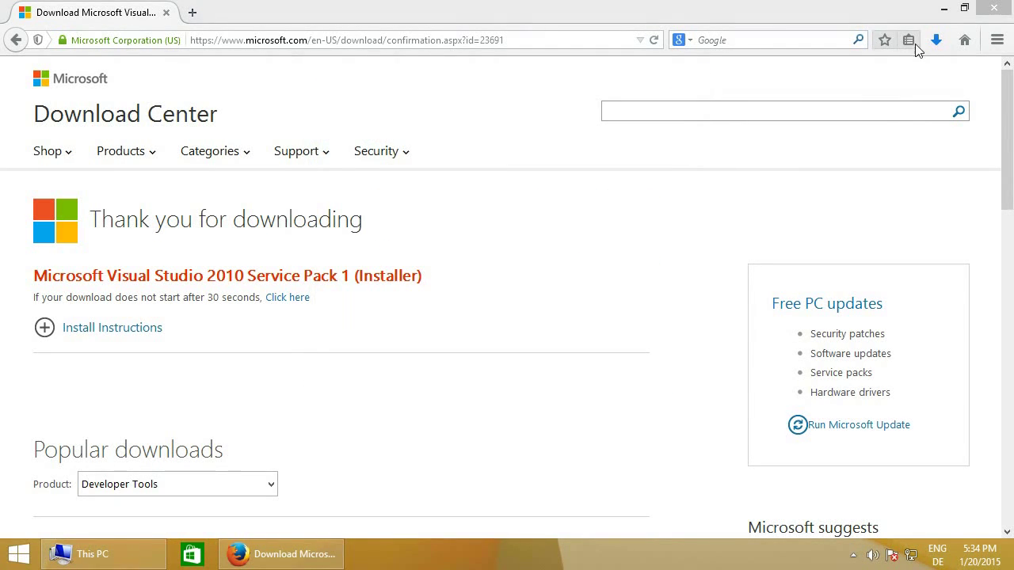
pyautogui.click(935, 40)
pyautogui.click(876, 89)
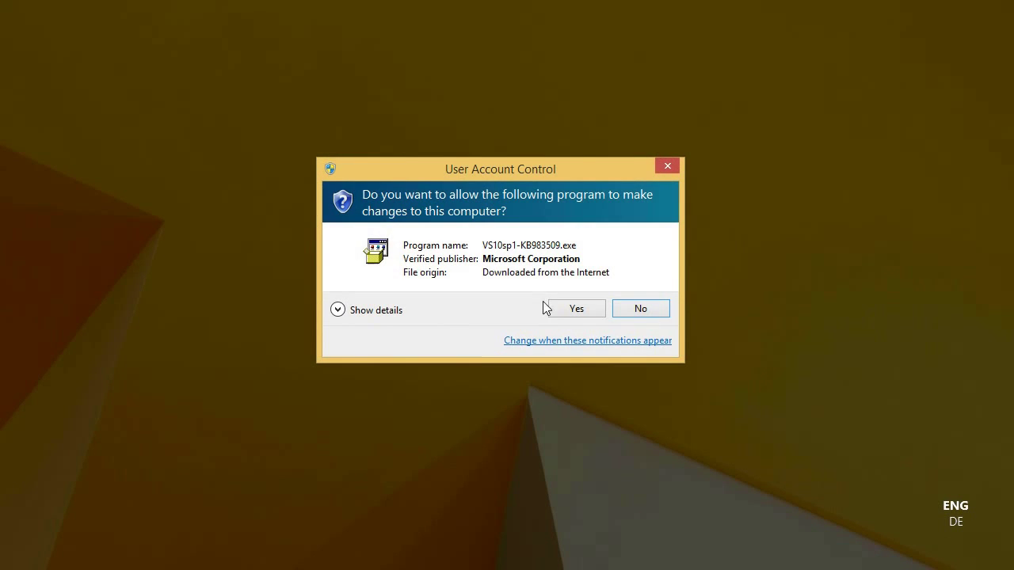
pyautogui.click(559, 312)
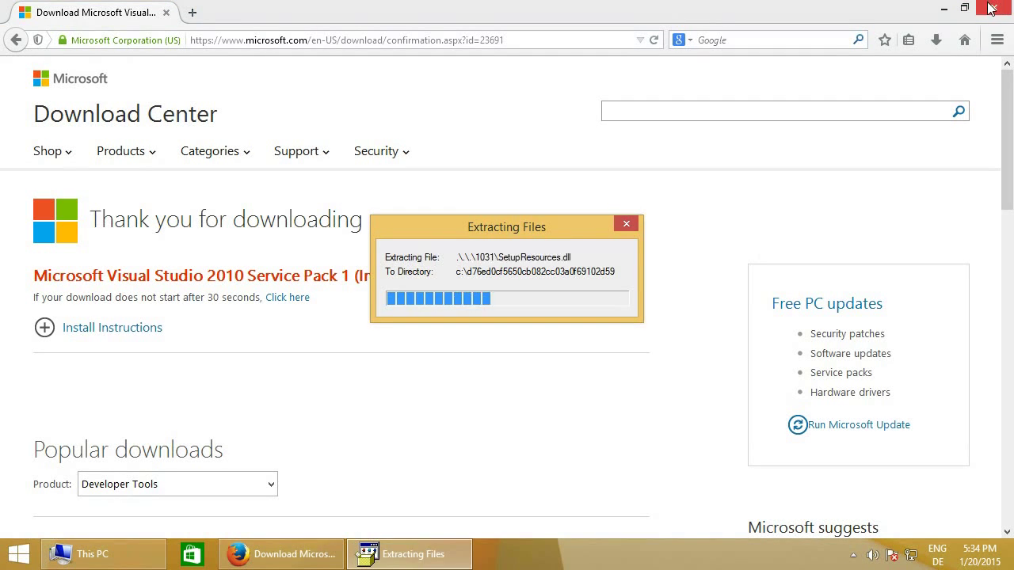
# Close the browser and complete the Service Pack 1 installation, accepting the license terms without sending setup information.
pyautogui.click(992, 8)
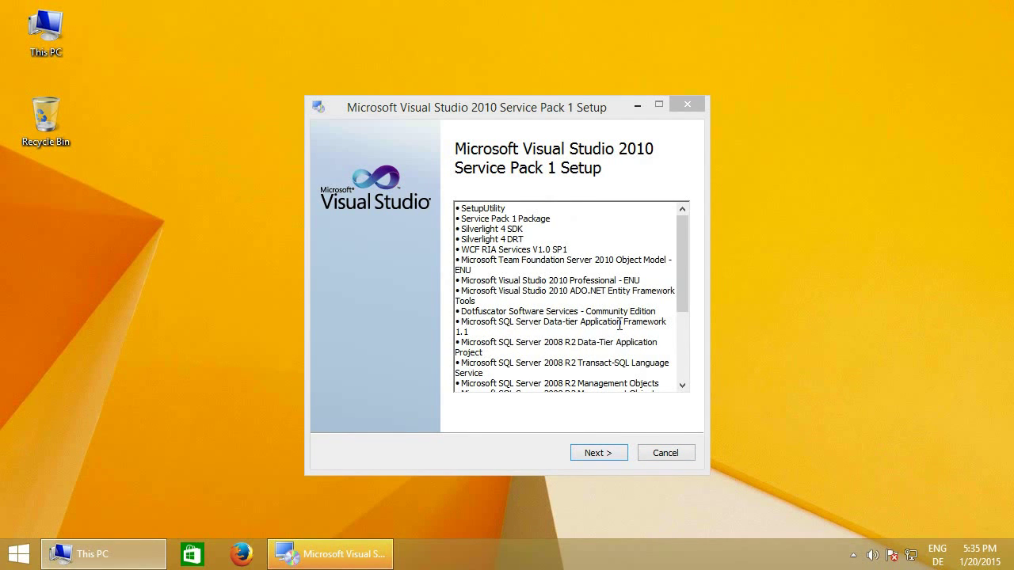
pyautogui.click(599, 453)
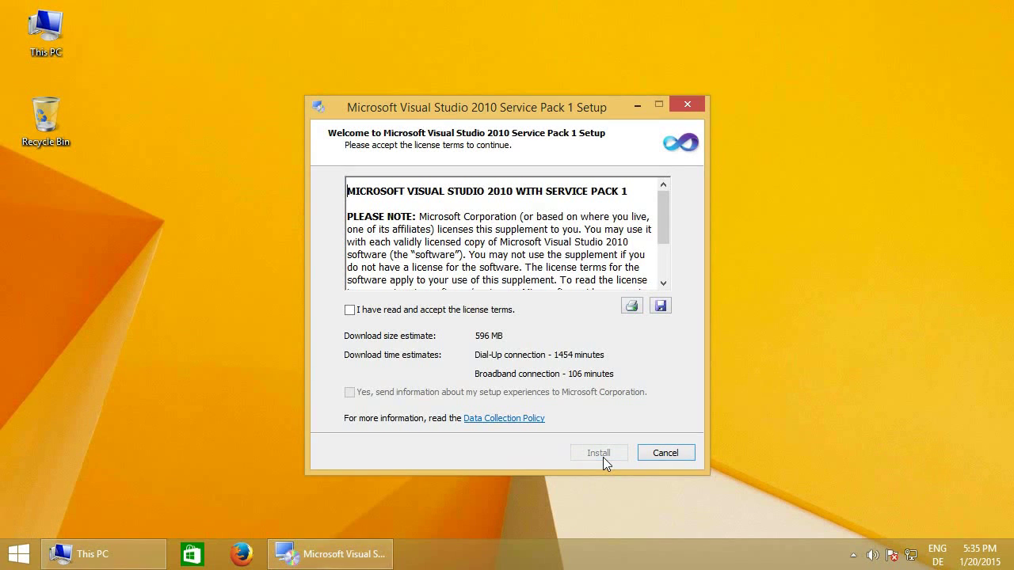
pyautogui.click(481, 308)
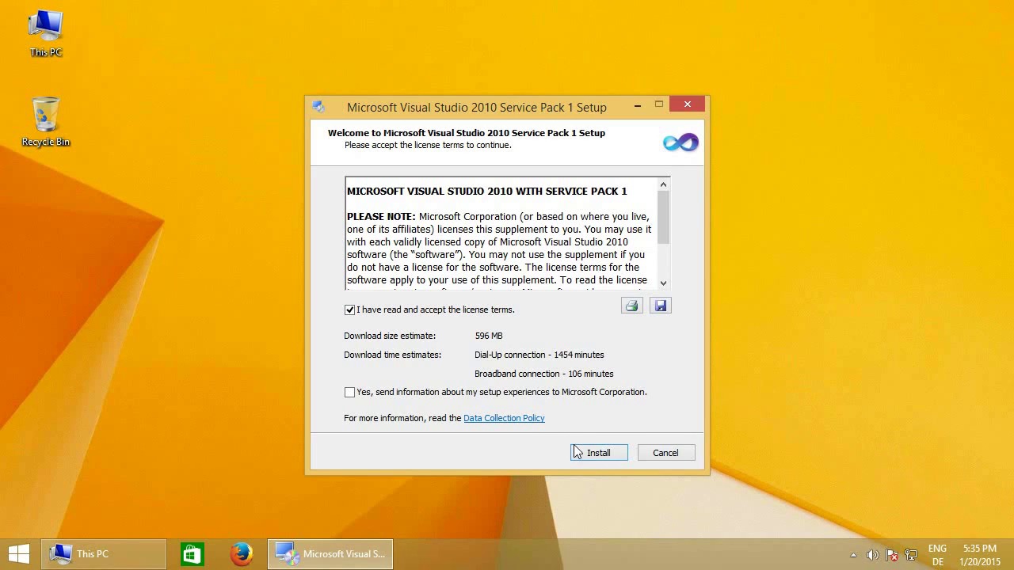
pyautogui.click(587, 450)
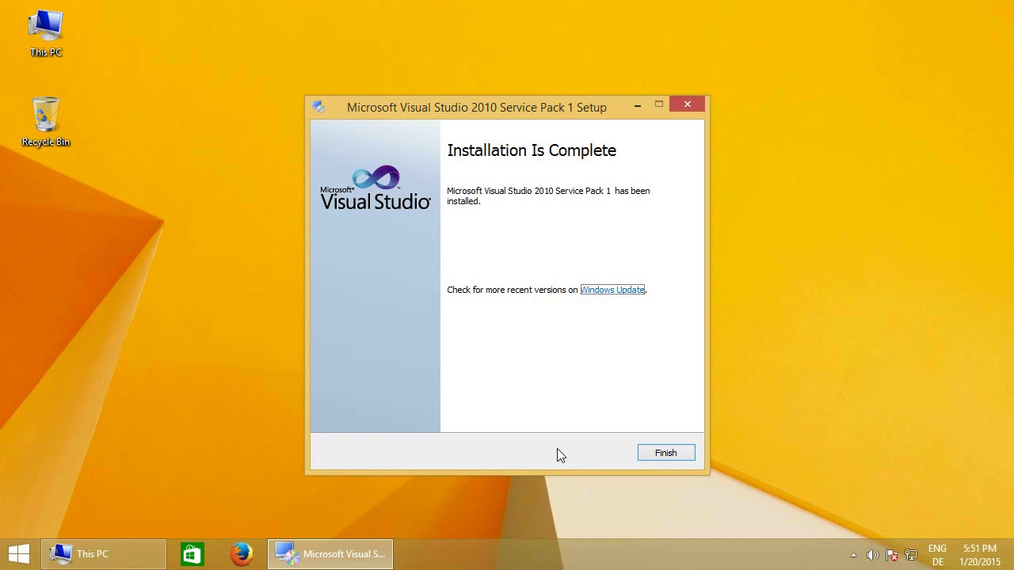
pyautogui.click(655, 457)
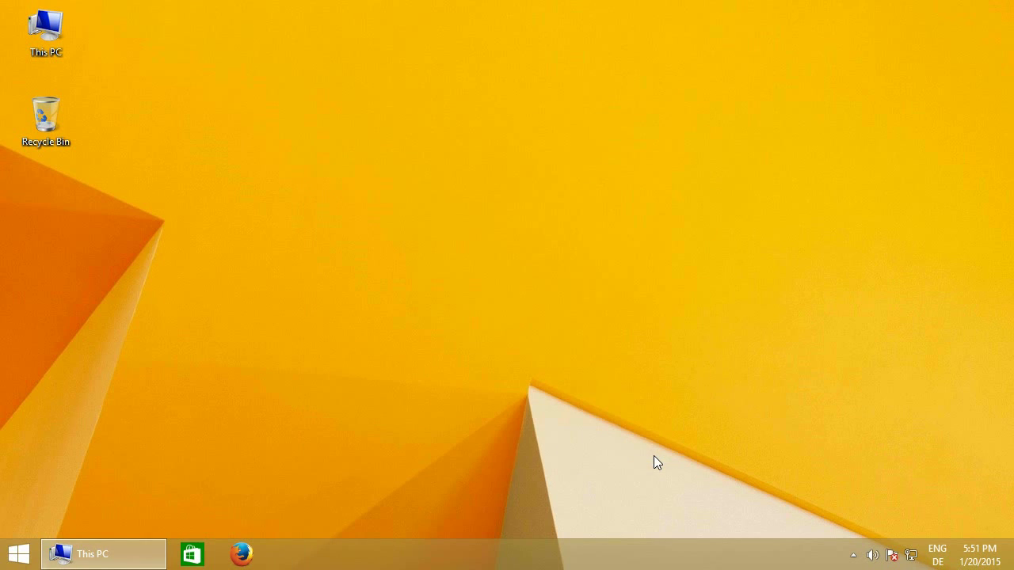